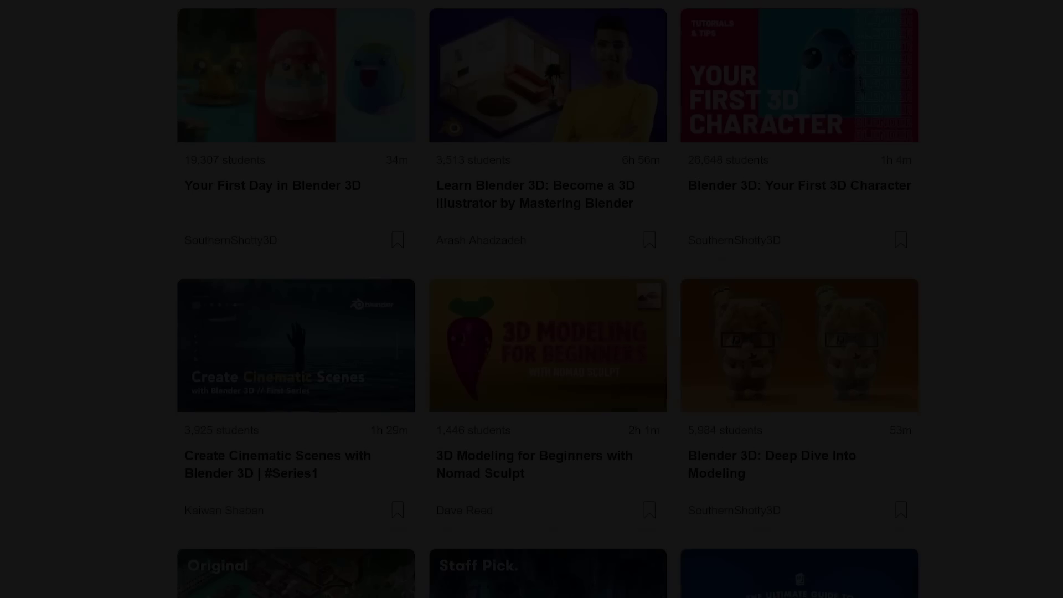
Scroll down the Skillshare grid to reveal the Blender sculpting courses.
scroll(532, 299, "down", 2)
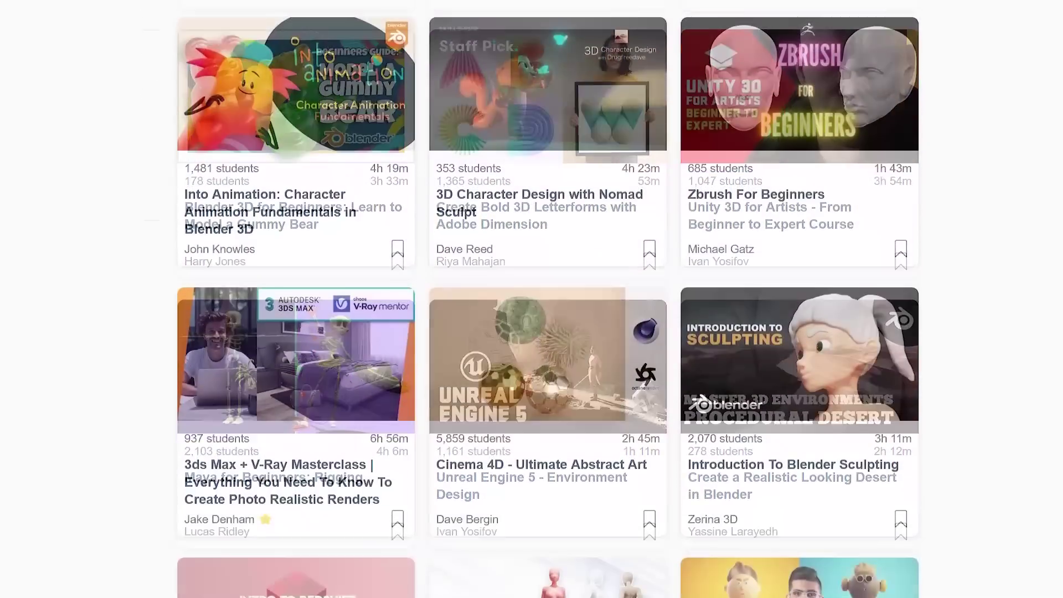
scroll(532, 299, "down", 4)
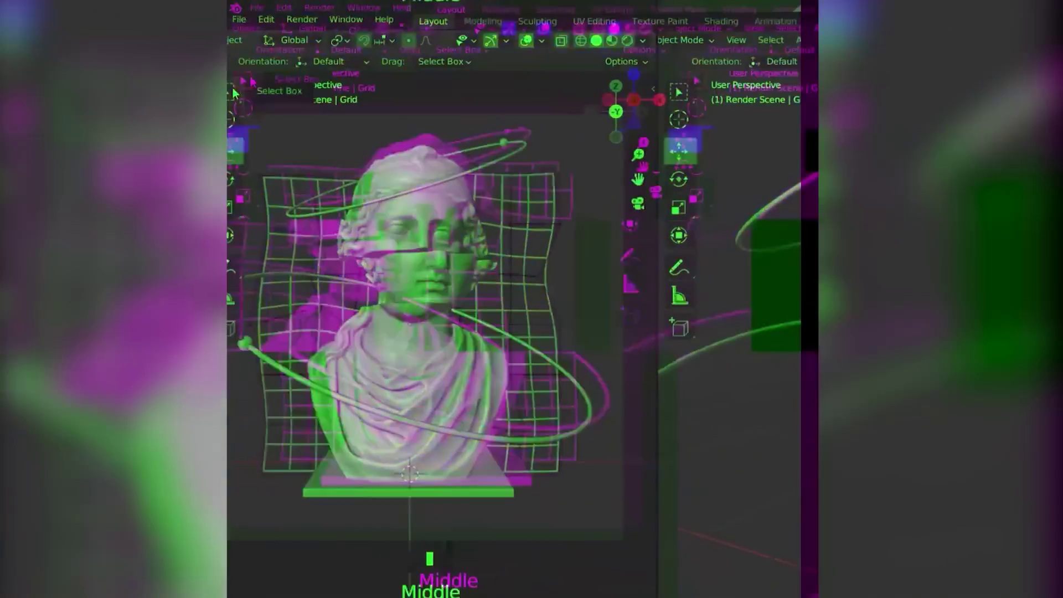
Switch selection to Select Lasso, then cycle through the Move, Rotate, Scale and Transform tools.
left_click(248, 78)
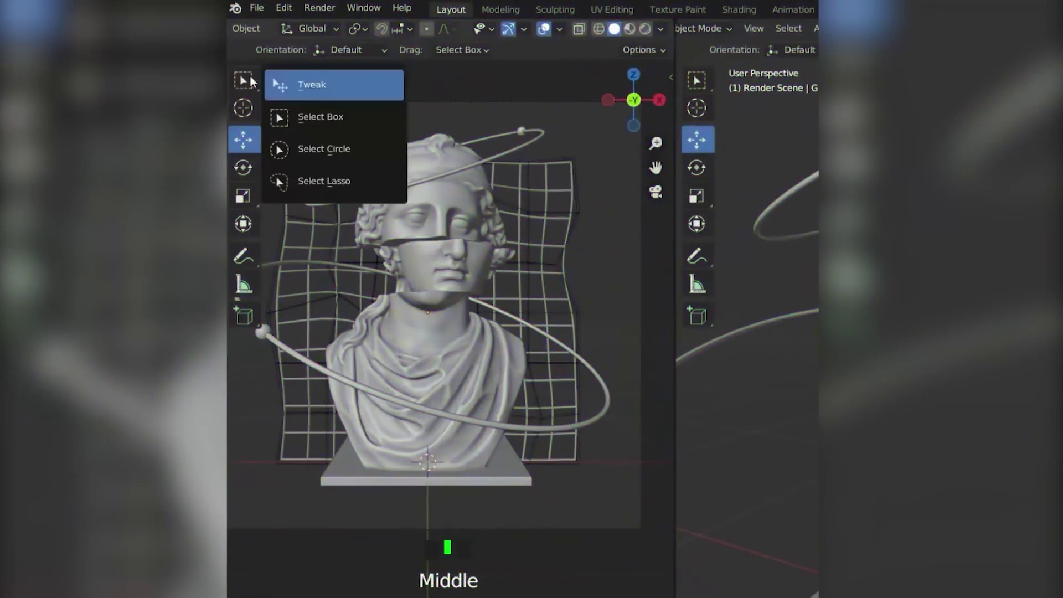
left_click(326, 190)
left_click(247, 141)
left_click(251, 170)
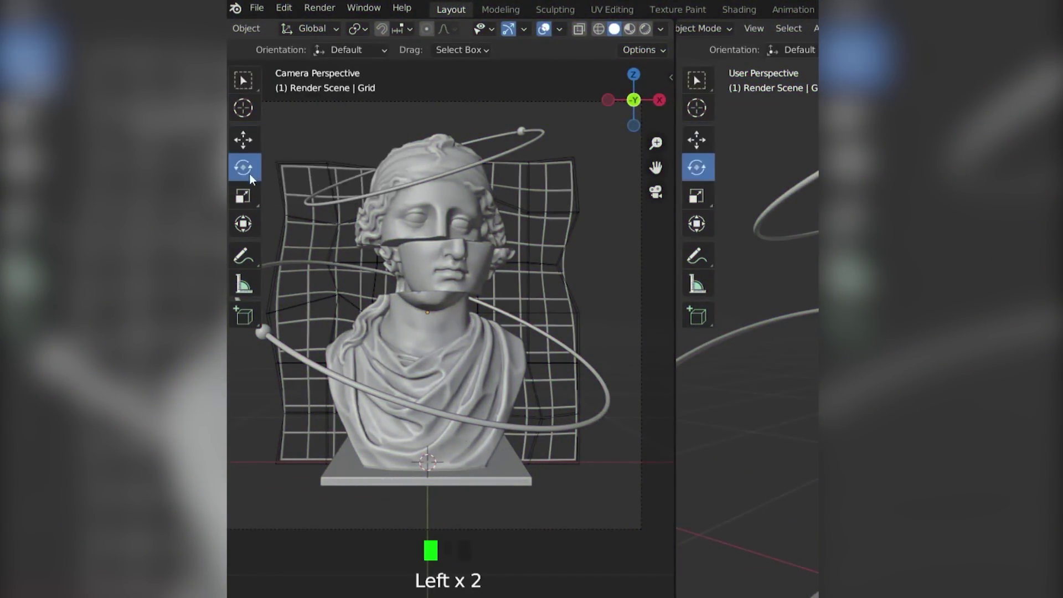
left_click(247, 198)
left_click(248, 225)
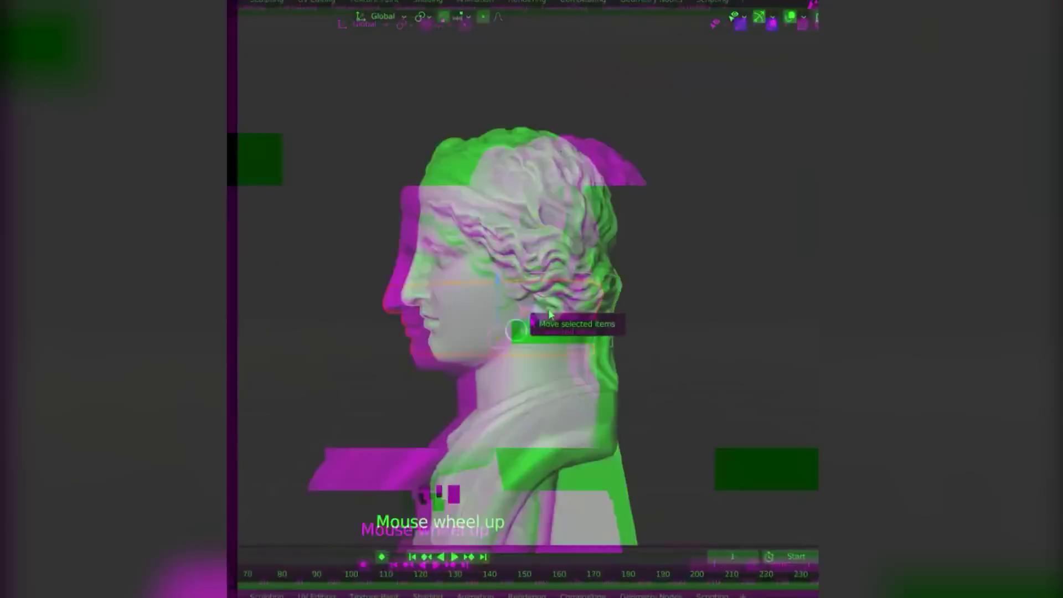
Inspect the bust's sliced face section up close in Edit Mode, then render the animation.
scroll(359, 344, "up", 2)
middle_click(360, 347, "alt")
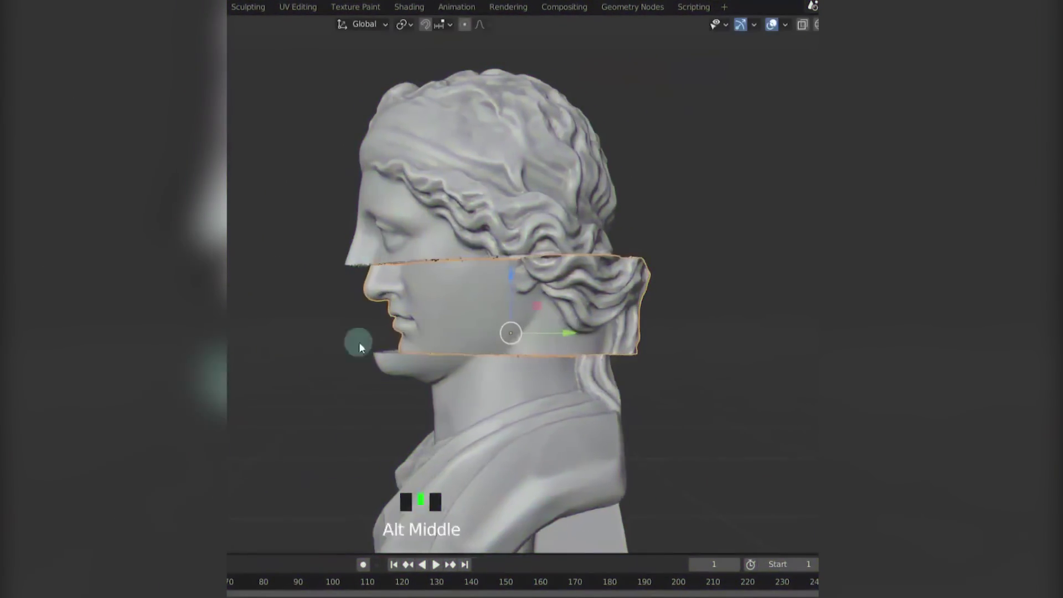
middle_click_drag(359, 347, 673, 290, "alt")
left_click(470, 434)
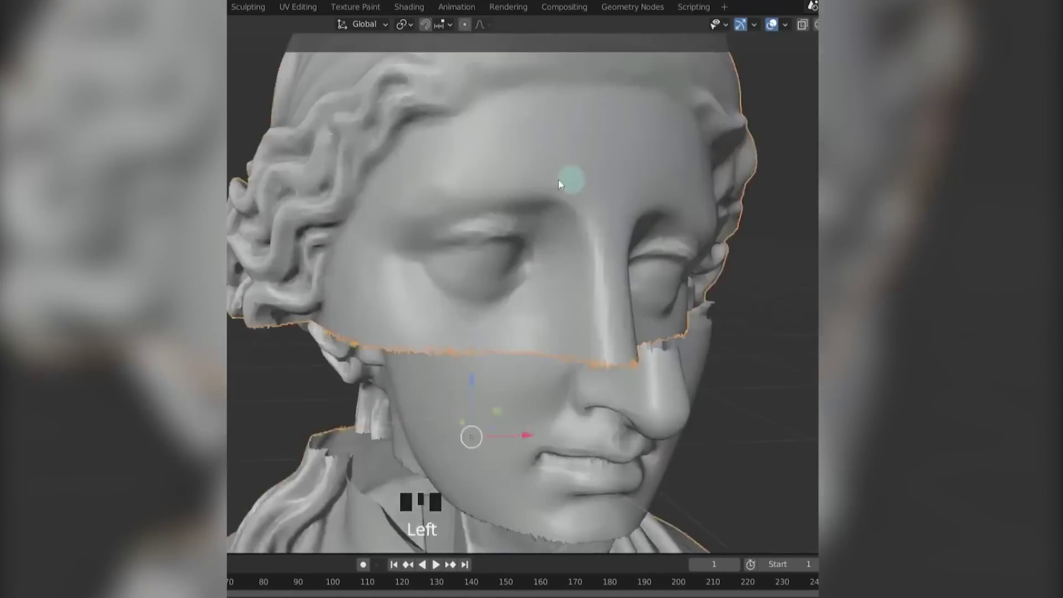
key("Tab")
middle_click(648, 316, "alt")
scroll(423, 255, "up", 3)
middle_click(475, 339, "alt")
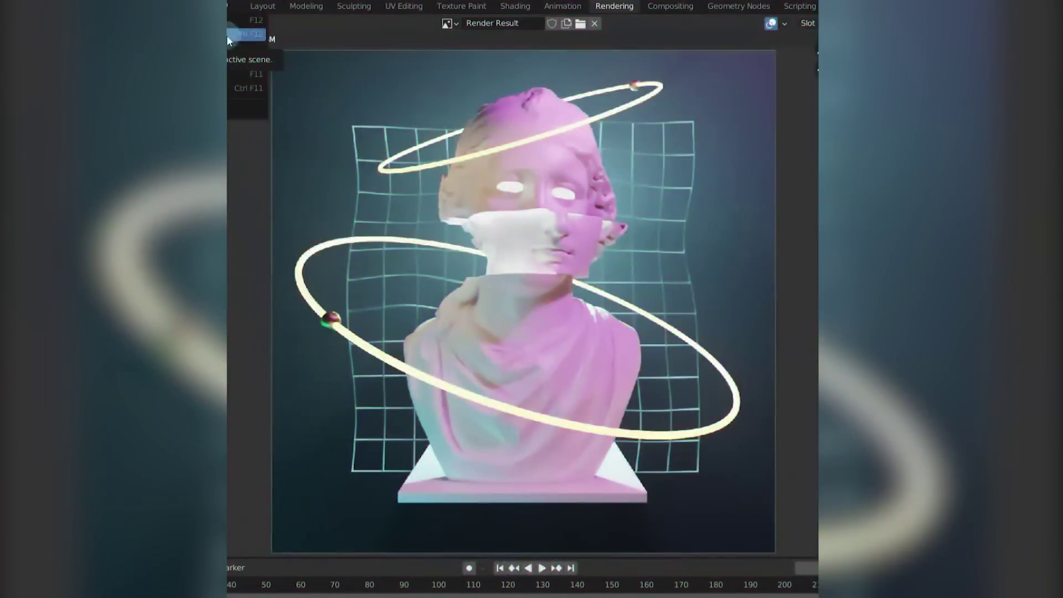
left_click(228, 35)
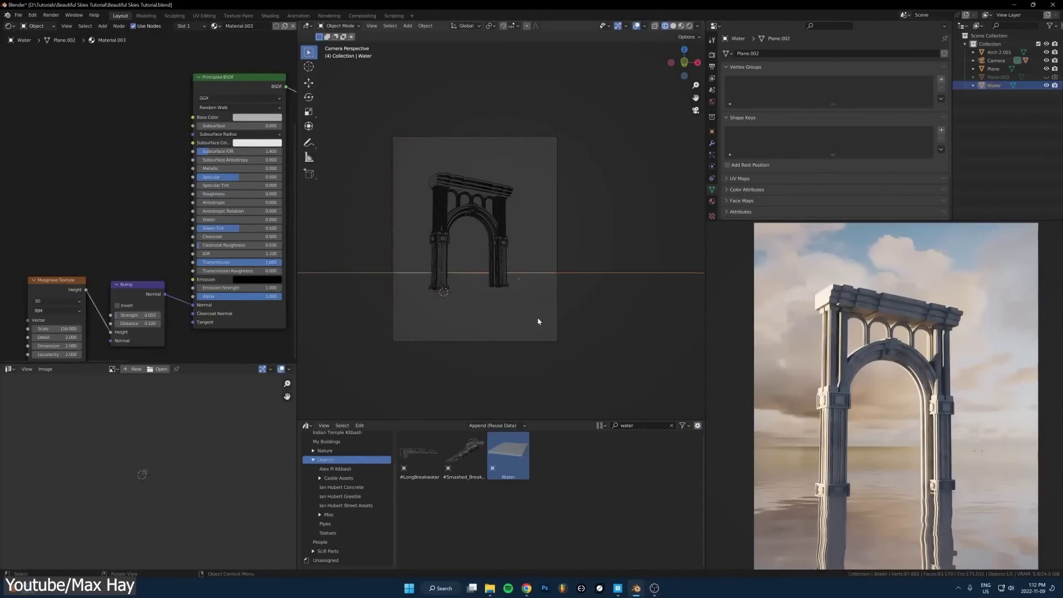
Cube-project the backdrop plane's UVs and shift them along Y over the cloud image.
key("Tab")
middle_click_drag(537, 213, 609, 107)
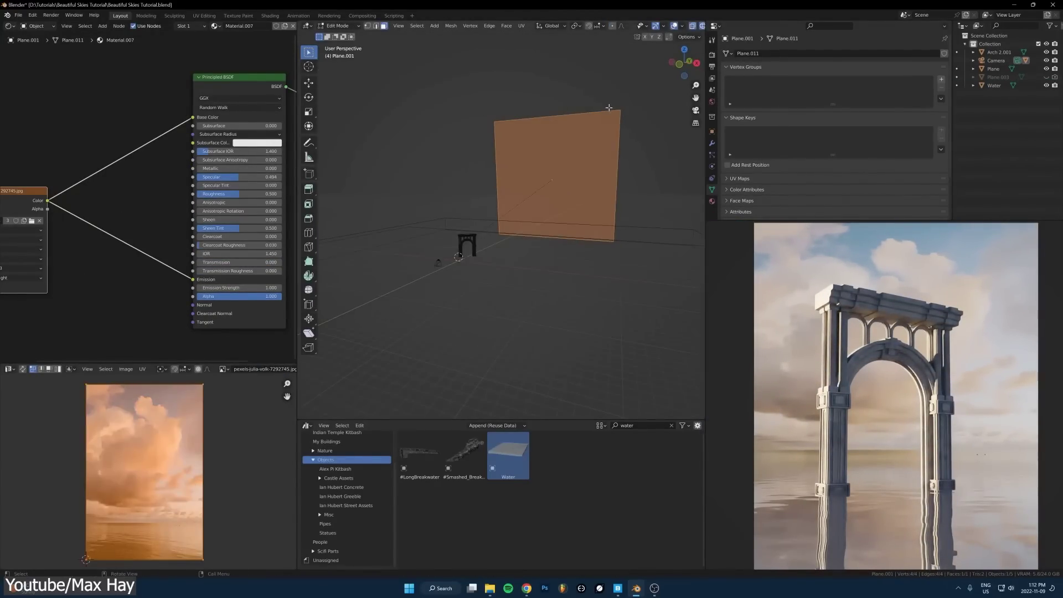
left_click(588, 182)
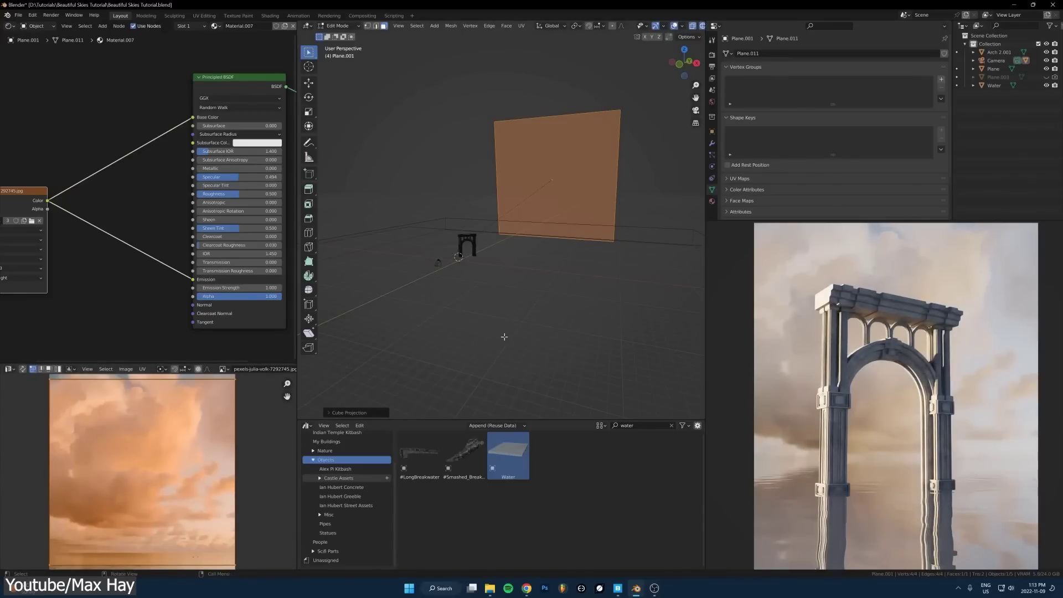
key("Tab")
key("g")
key("y")
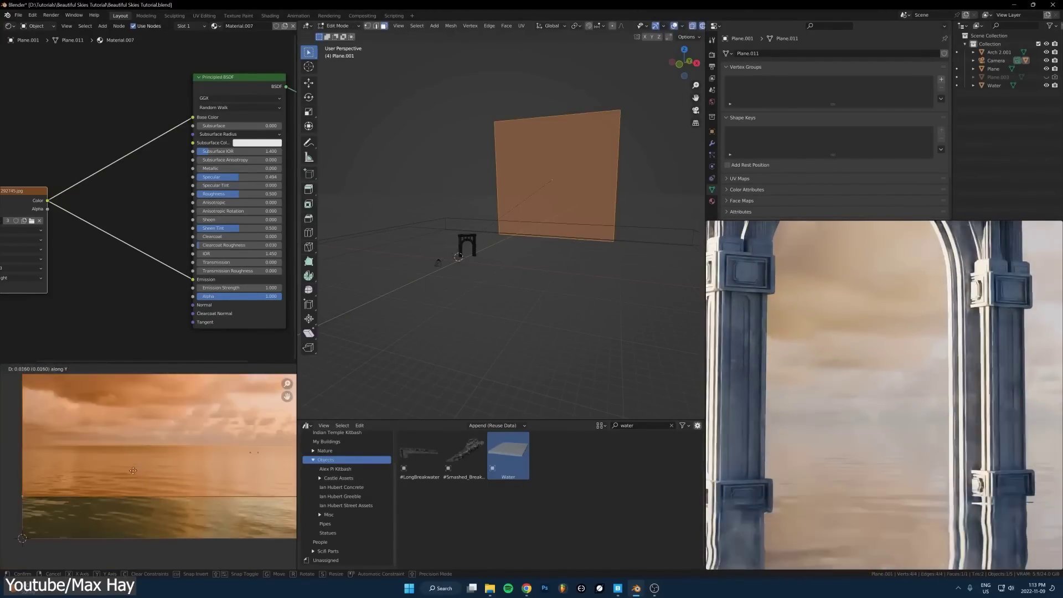
key("Tab")
Check the arch's framing through the scene camera view.
middle_click_drag(509, 310, 539, 221)
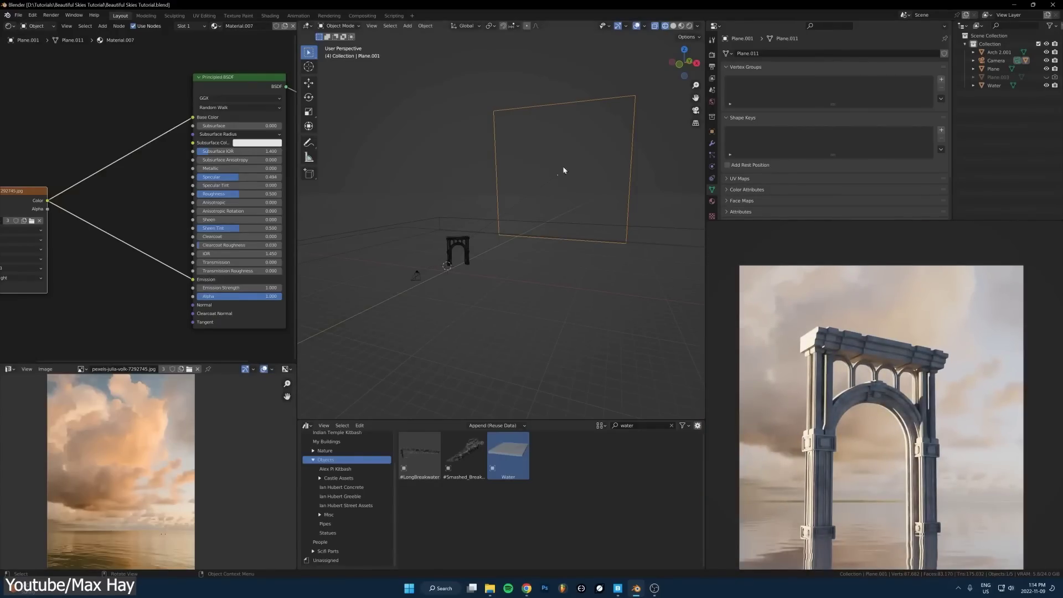
key("KP_0")
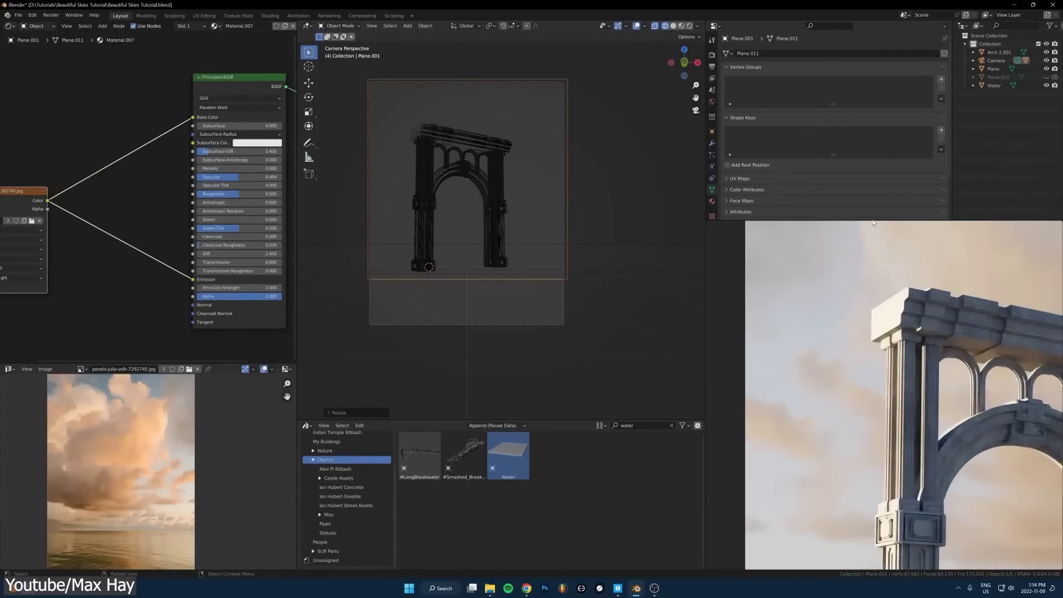
key("KP_0")
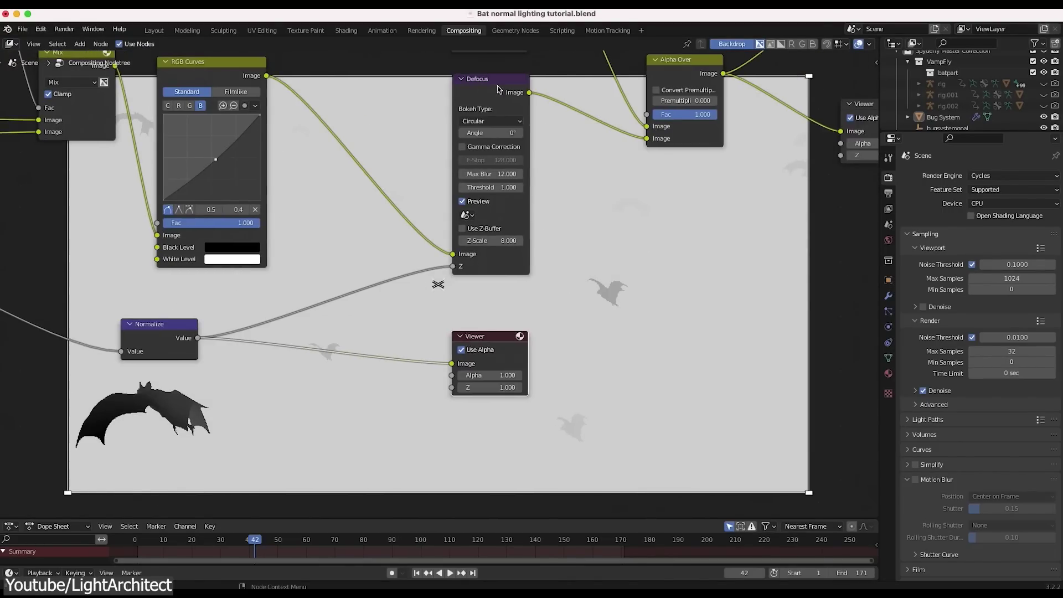
Shift the node tree up and move the ColorRamp's white stop to 0.609.
middle_click_drag(477, 159, 479, 138)
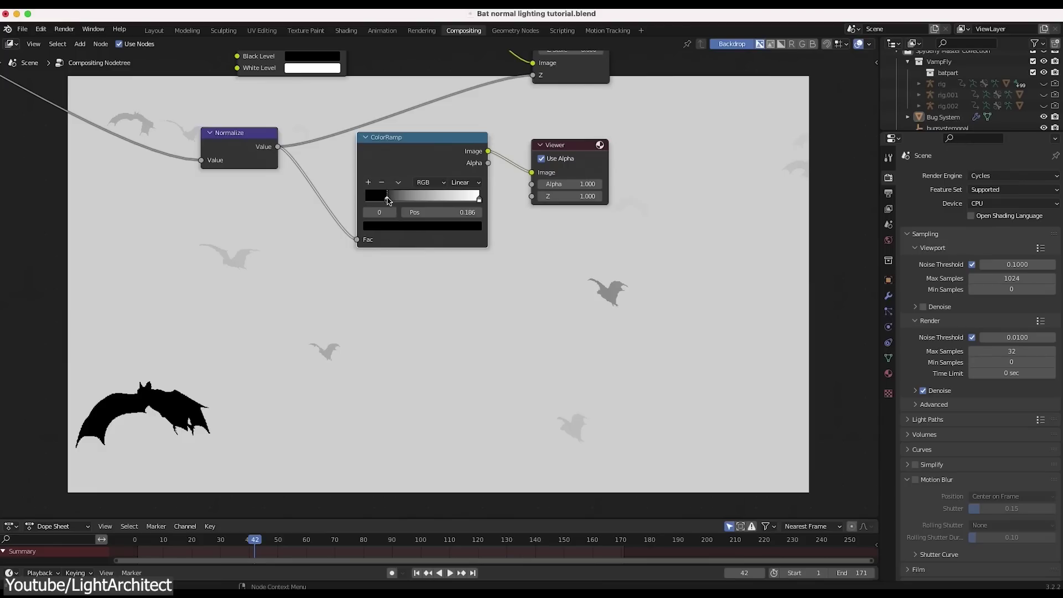
left_click_drag(493, 258, 442, 262)
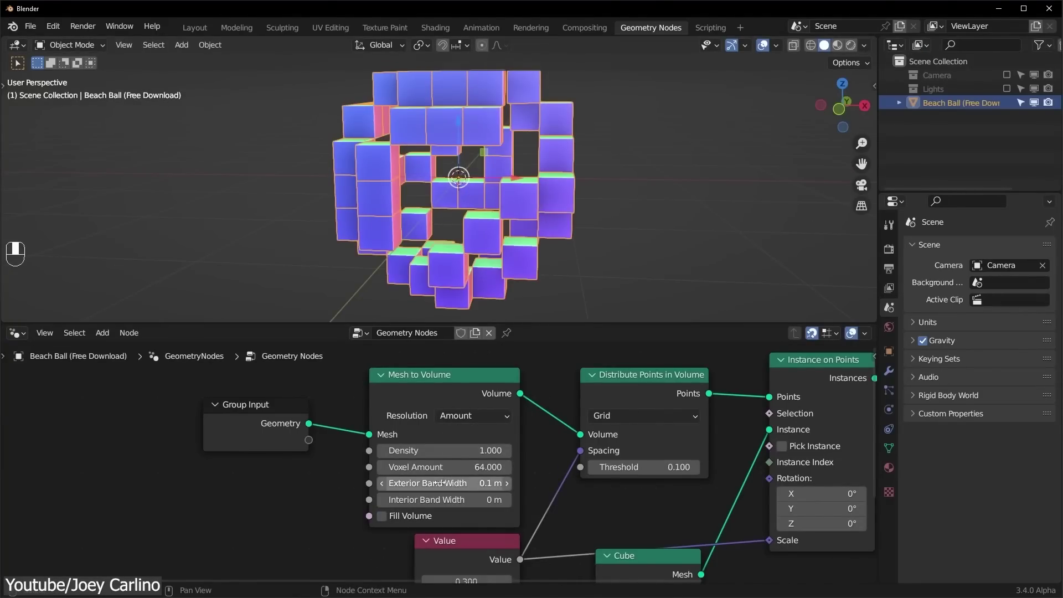
Connect the Value node and set both Named Attribute and Store Named Attribute to UVMap.
left_click_drag(468, 540, 247, 529)
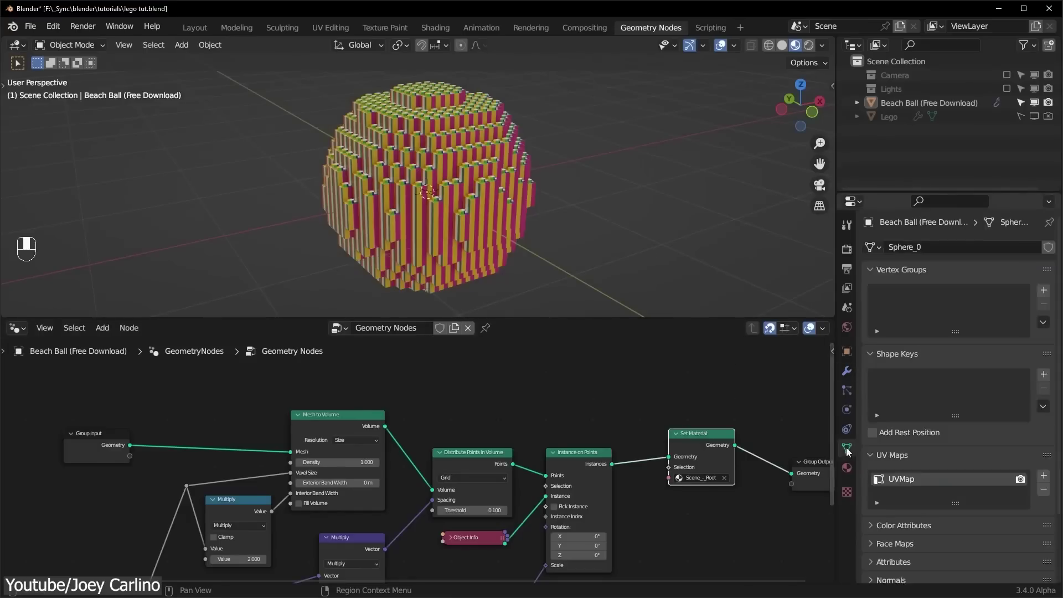
left_click(847, 371)
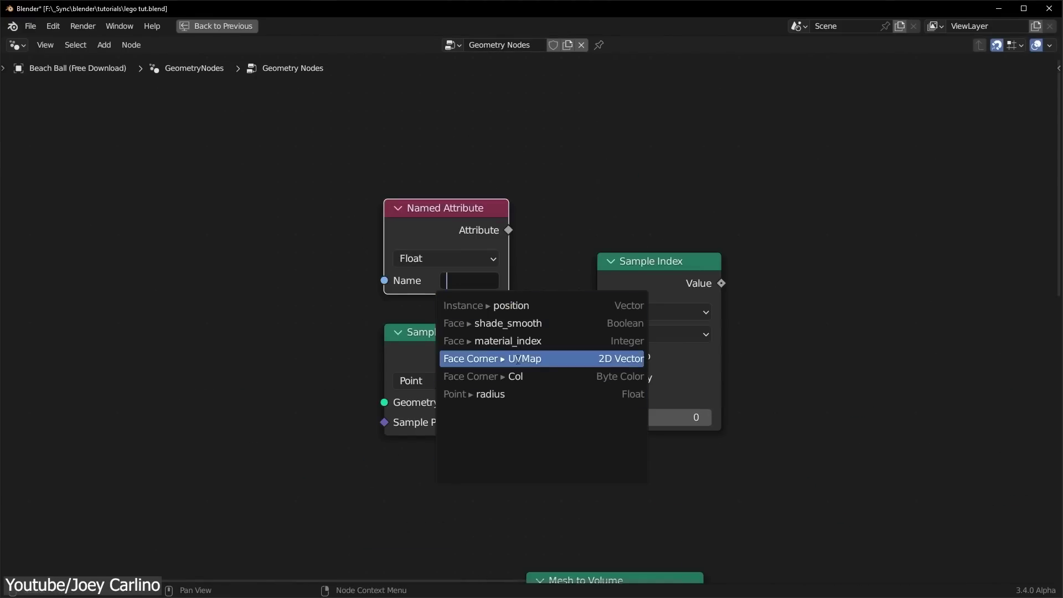
left_click(517, 359)
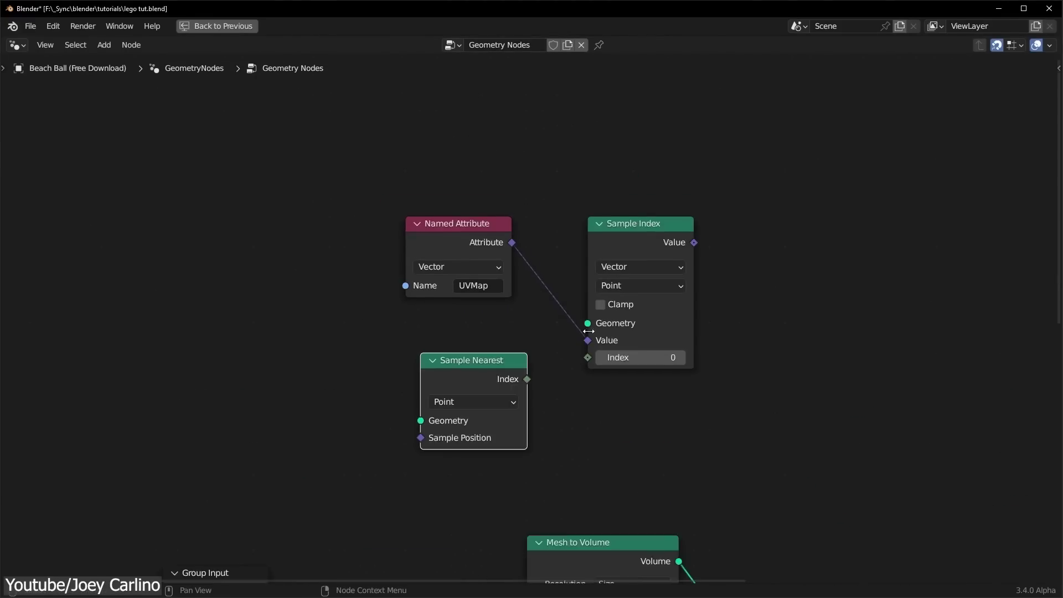
scroll(662, 225, "down", 2)
scroll(507, 314, "up", 3)
left_click(395, 274)
key("ctrl+c")
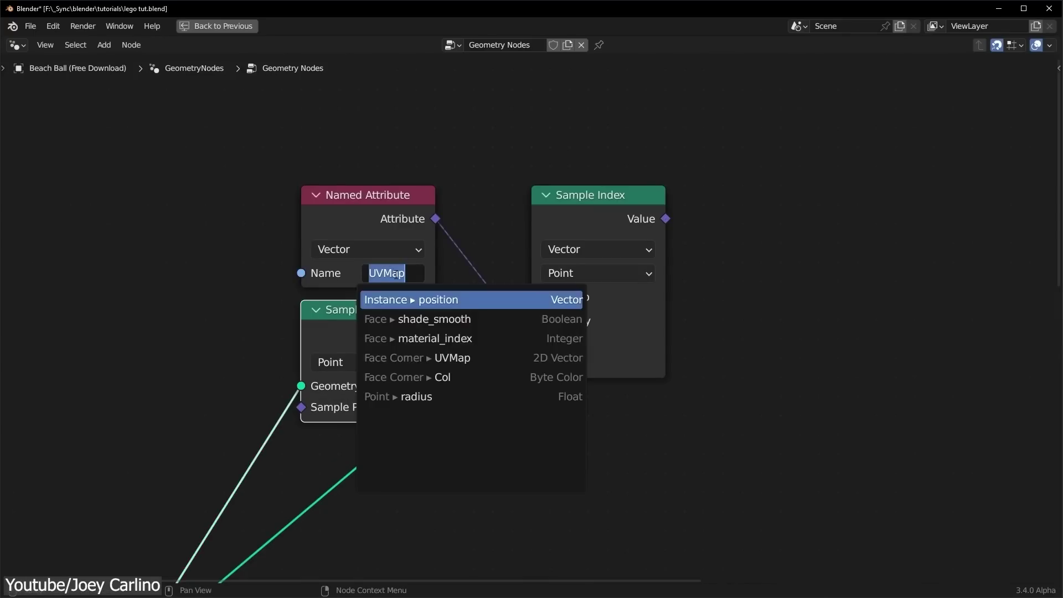
left_click(417, 359)
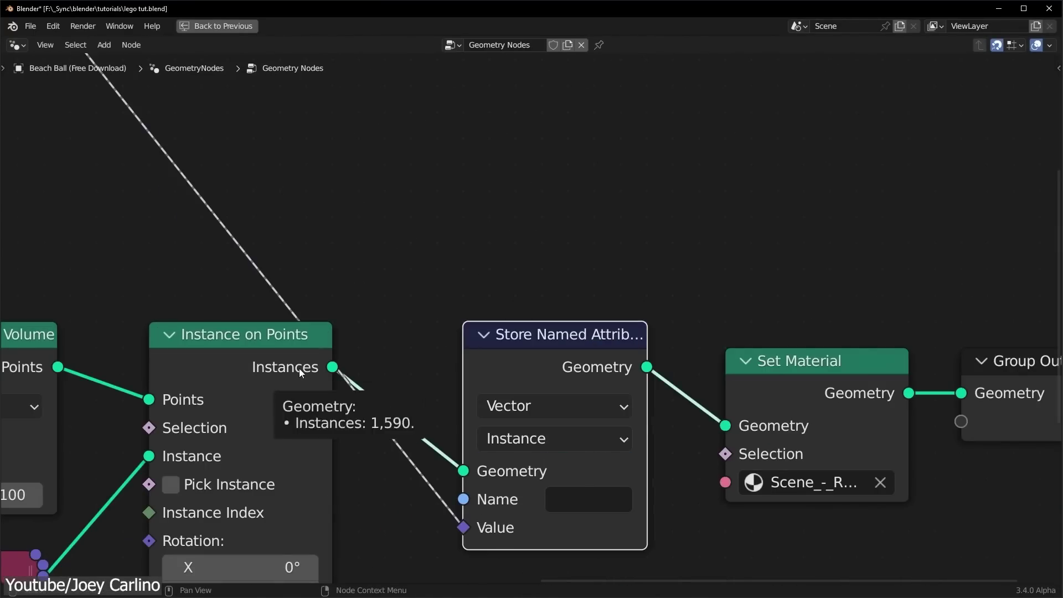
key("ctrl+v")
key("ctrl+space")
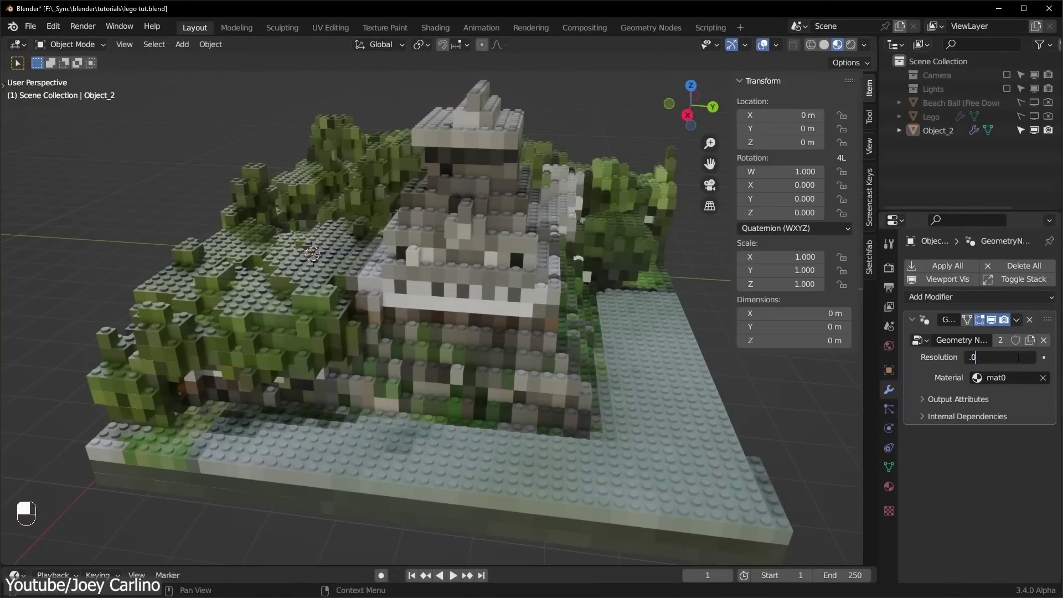
Set the Lego castle's resolution to 0.050.
type("5")
key("Return")
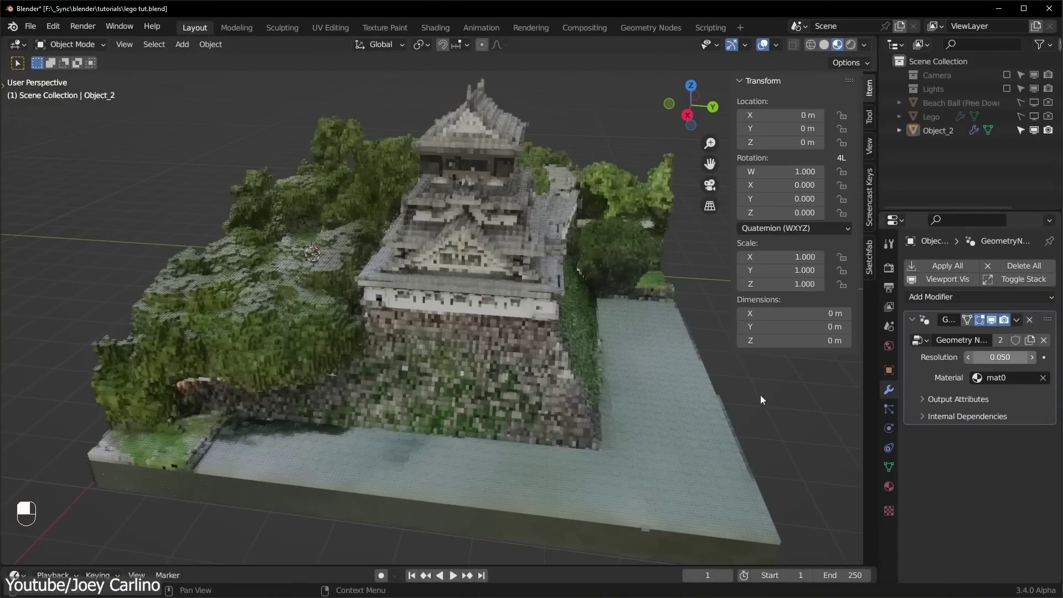
middle_click_drag(752, 389, 496, 346)
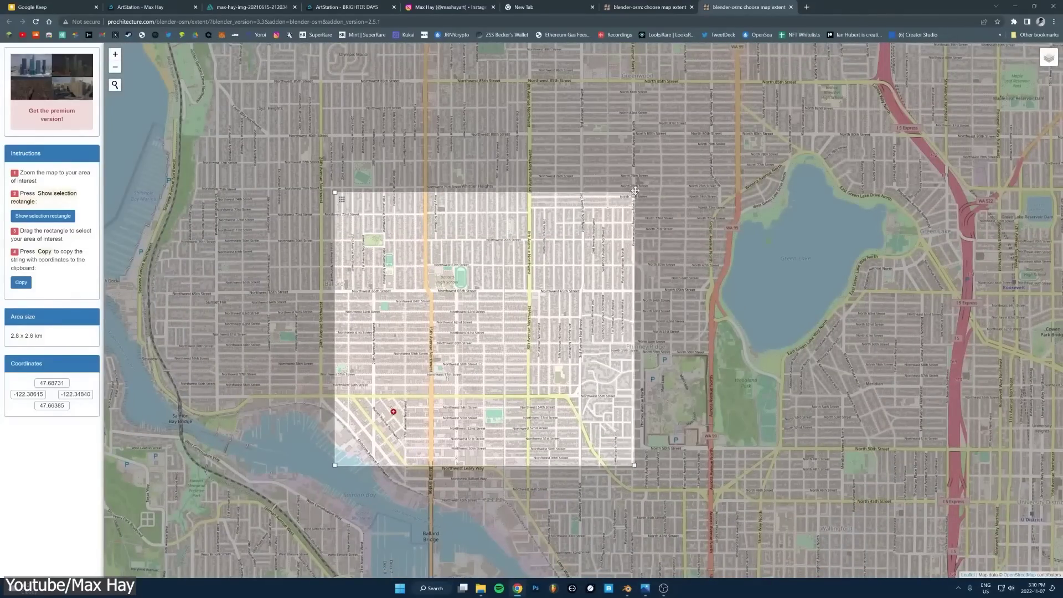
scroll(635, 190, "up", 1)
Zoom the OSM map to frame the 2.8 x 2.6 km neighbourhood.
scroll(636, 191, "down", 1)
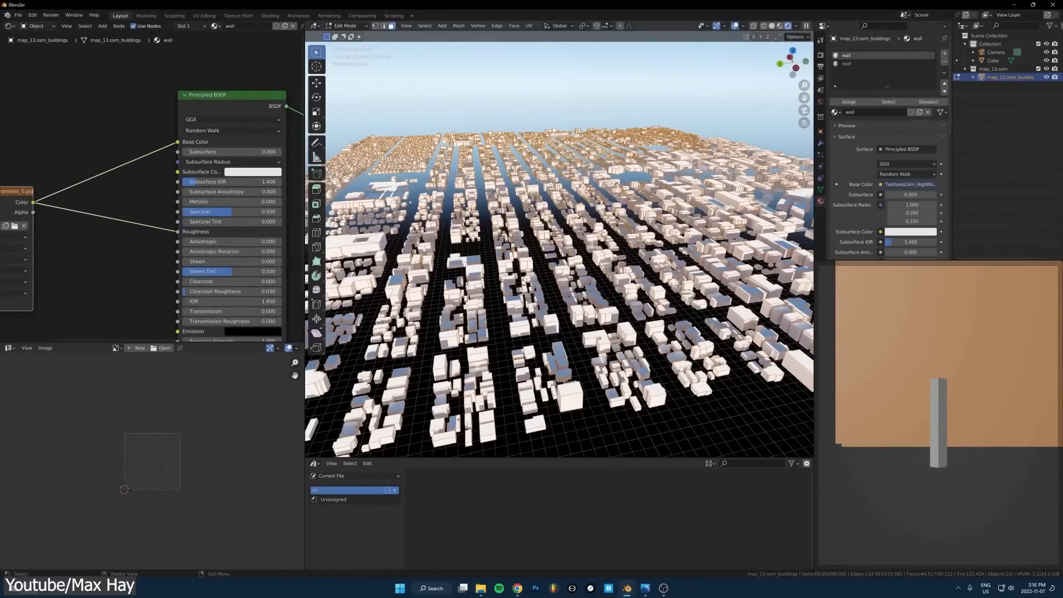
Cube-project the building UVs and scale them to size the wall texture.
left_click(596, 282)
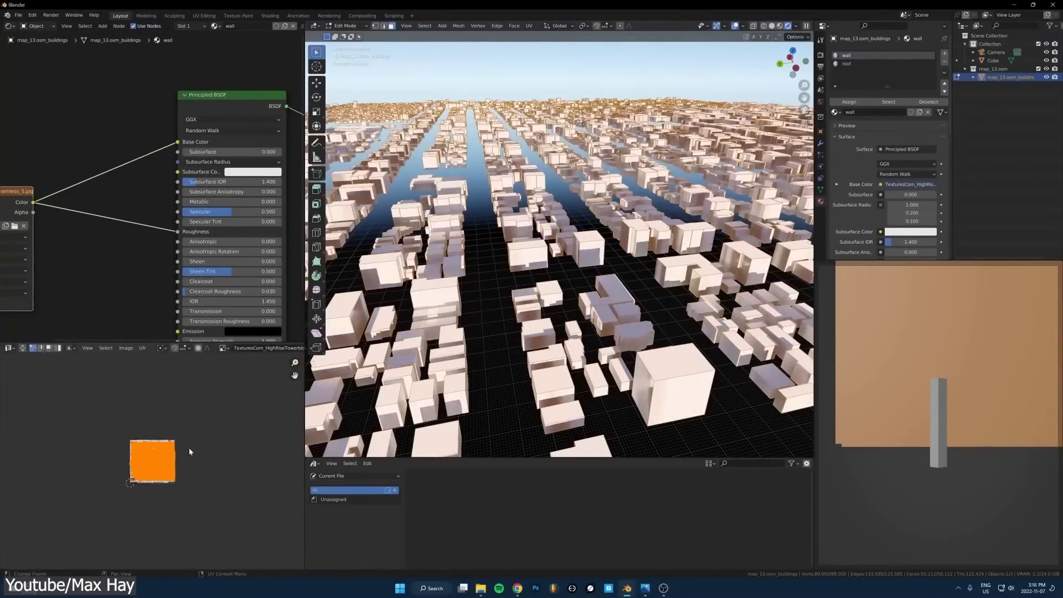
key("s")
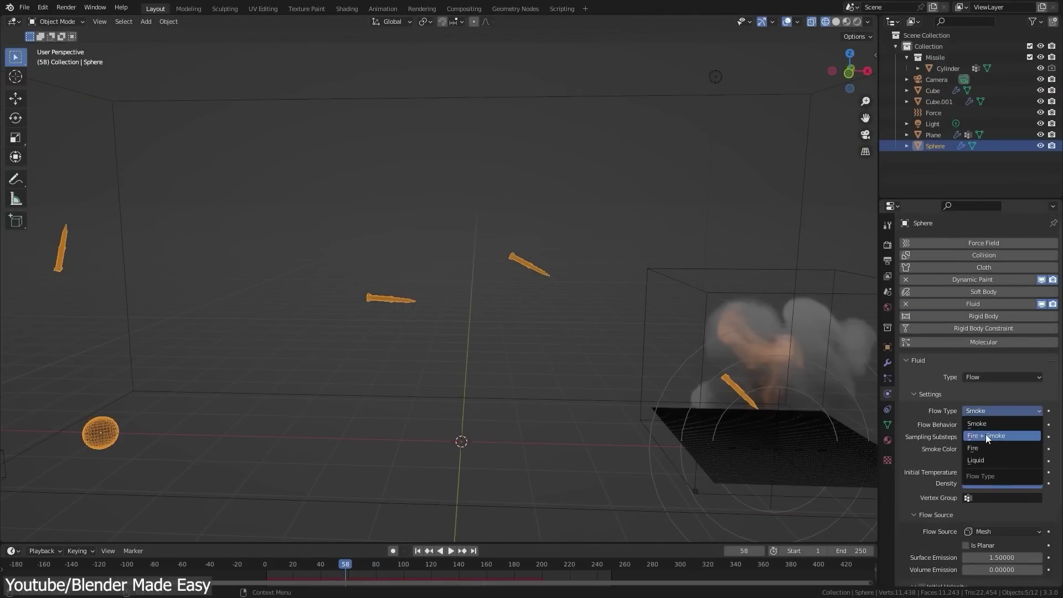
Set the flow to Fire + Smoke and recolour the flame ColorRamp, making the right stop yellow.
left_click(986, 436)
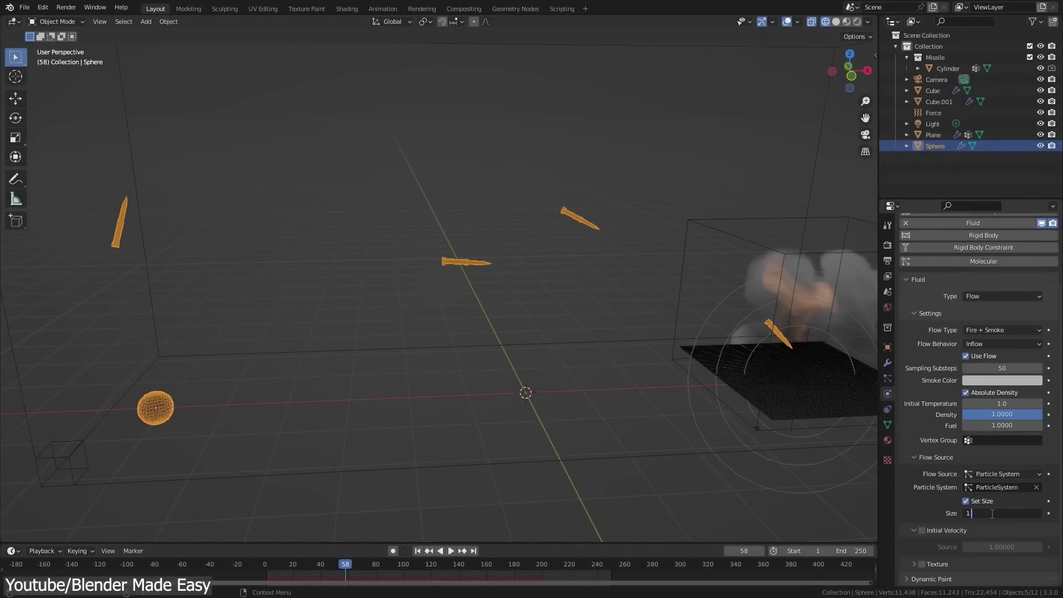
left_click_drag(484, 347, 485, 345)
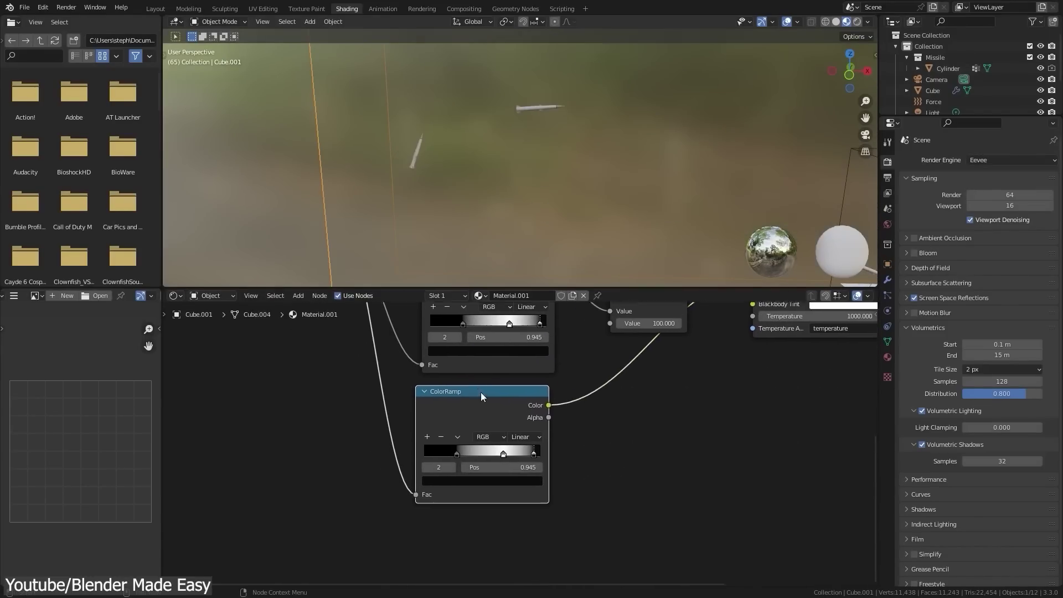
left_click(476, 487)
left_click(500, 455)
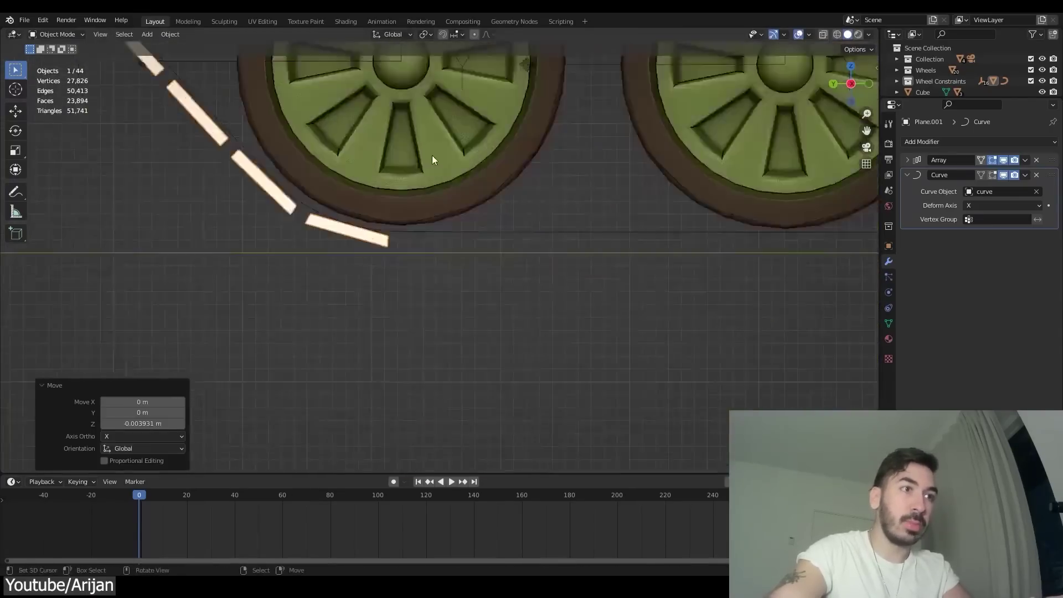
Set the array offset to 1.197, split the track by loose parts, set origins, and play.
type("97")
key("Return")
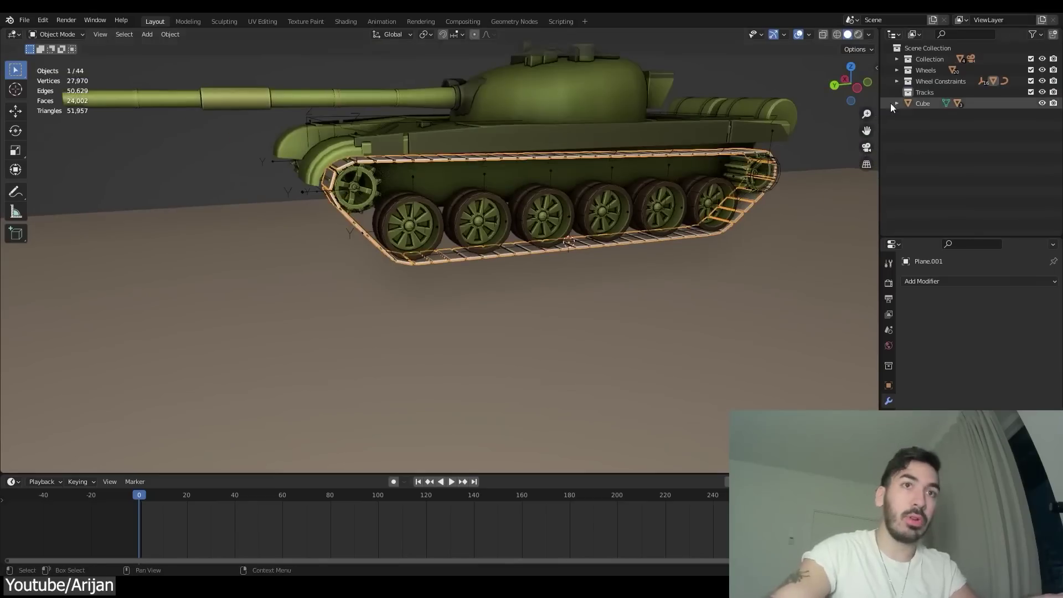
key("g")
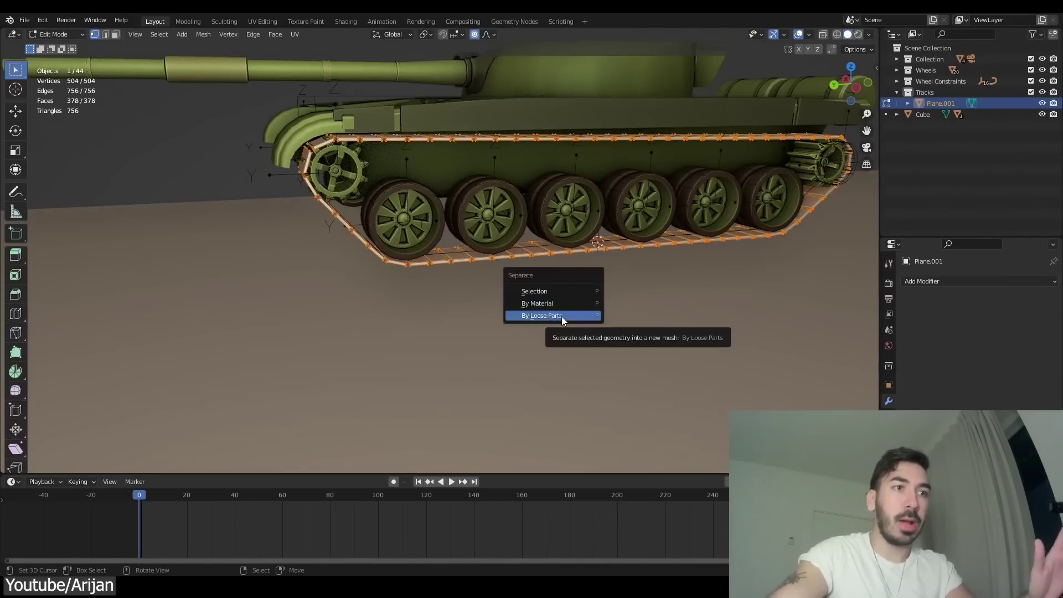
left_click(562, 316)
left_click(170, 34)
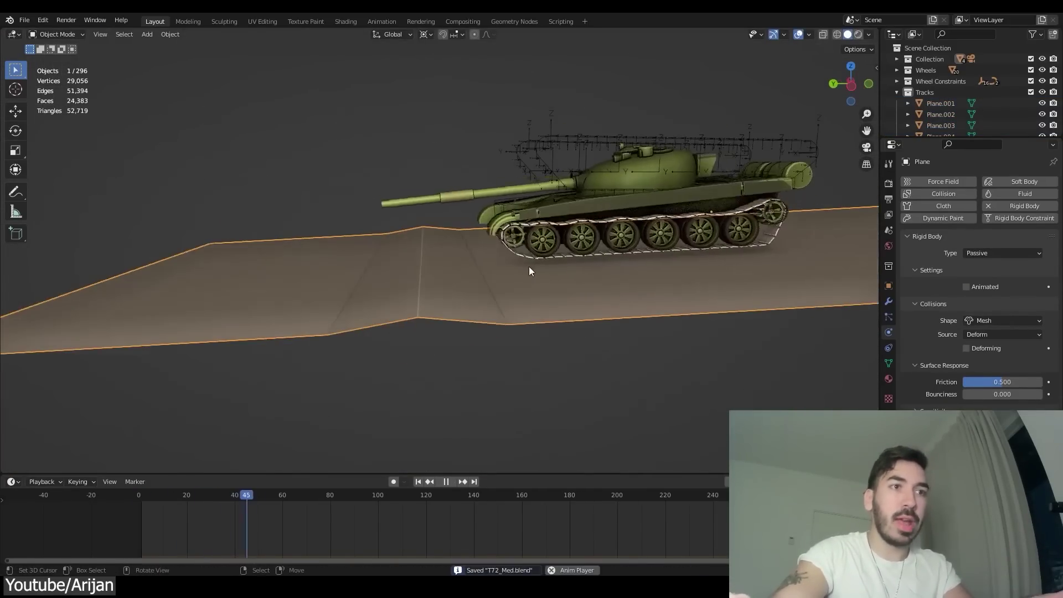
middle_click_drag(529, 267, 491, 264)
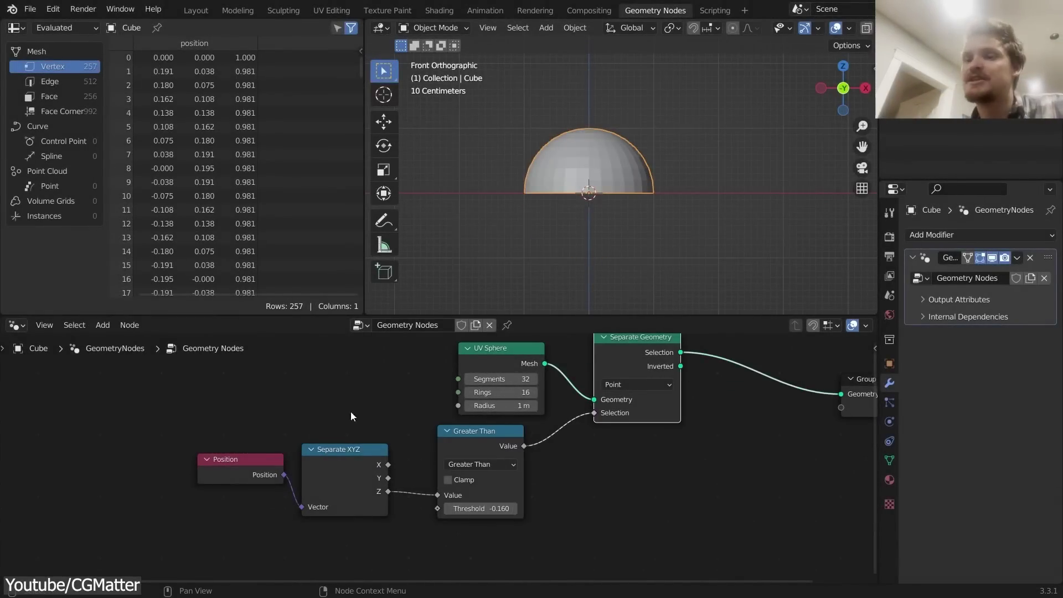
Route the inverted selection to the output and begin adding the Fresnel material nodes.
left_click_drag(691, 389, 691, 402, "ctrl")
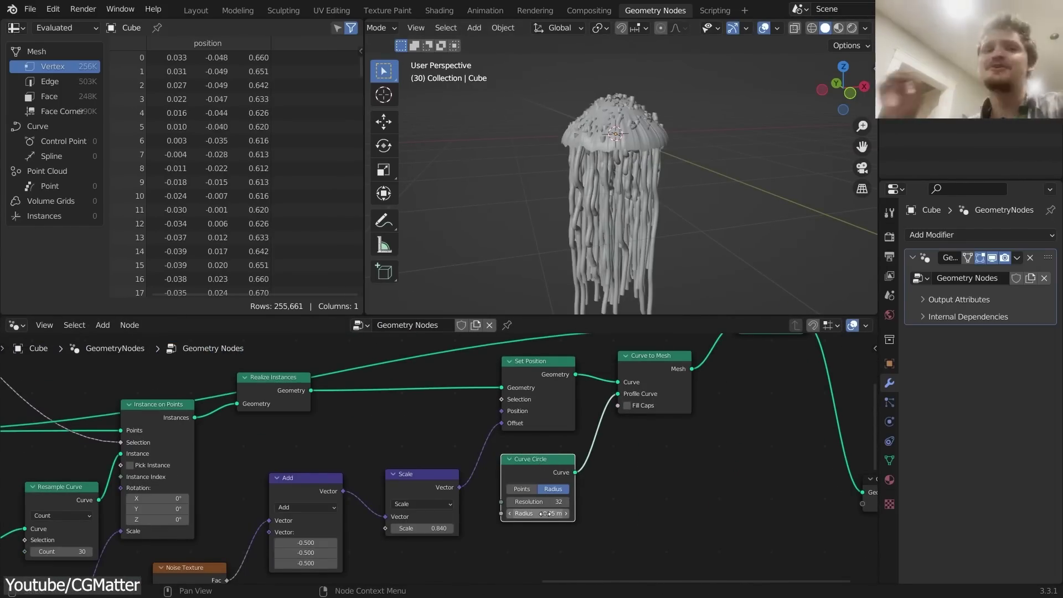
key("shift+a")
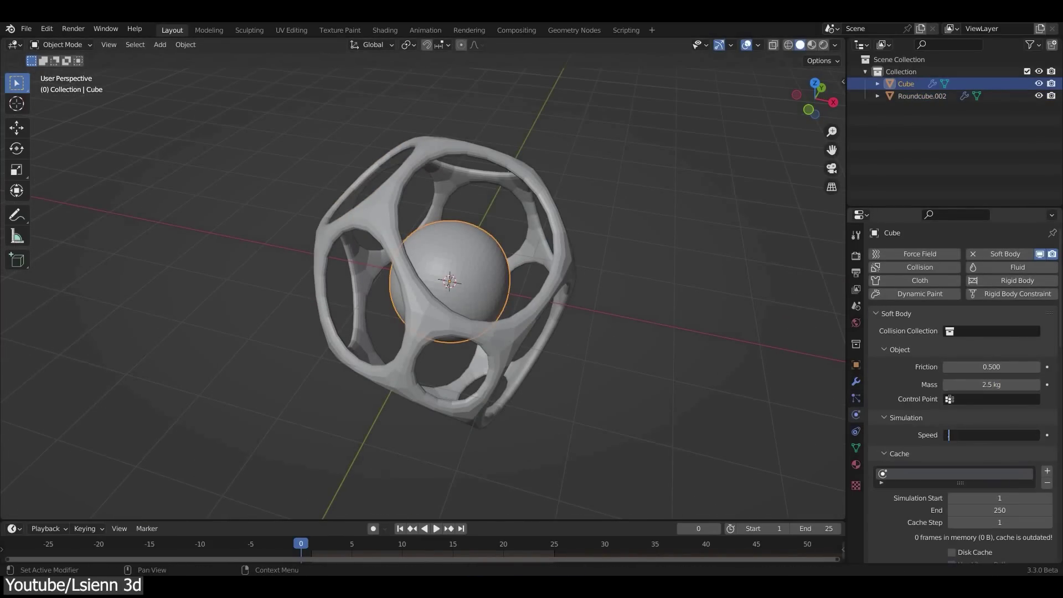
Check the System preferences, then view through the scene camera and rotate the area light.
scroll(964, 387, "down", 15)
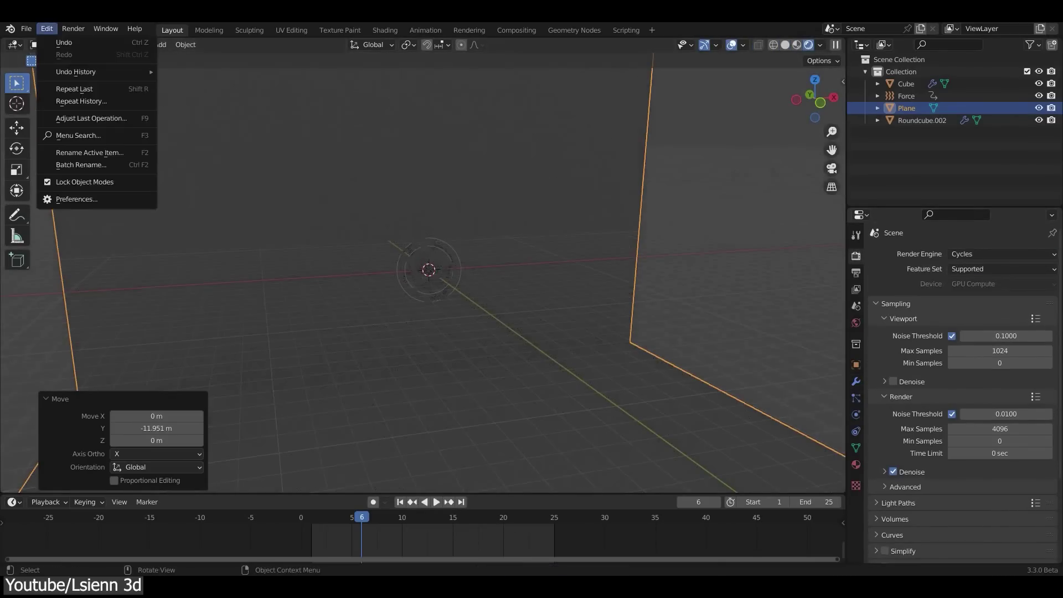
left_click(72, 199)
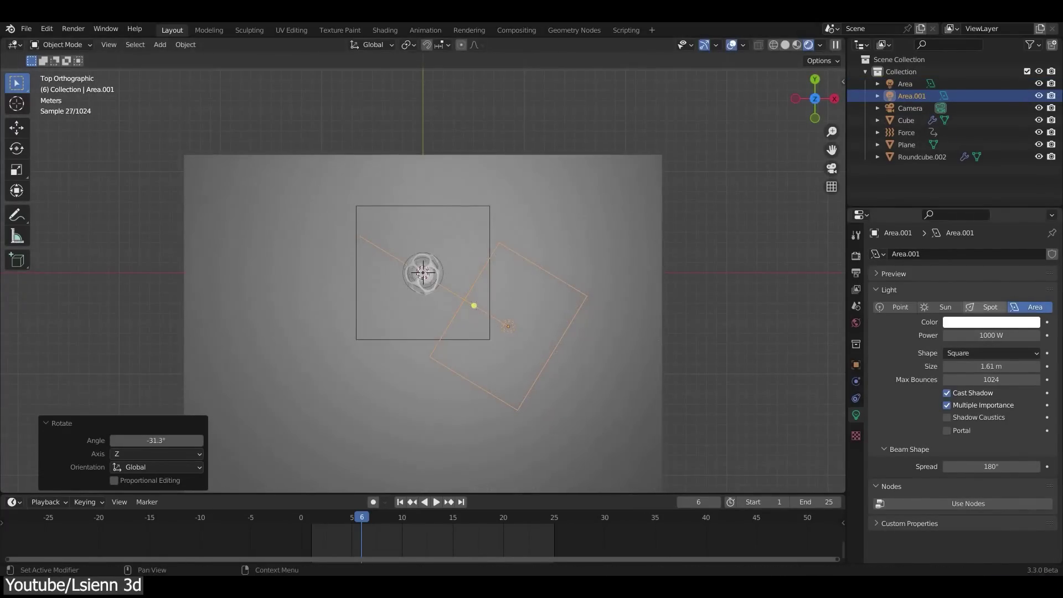
key("KP_0")
key("r")
key("r")
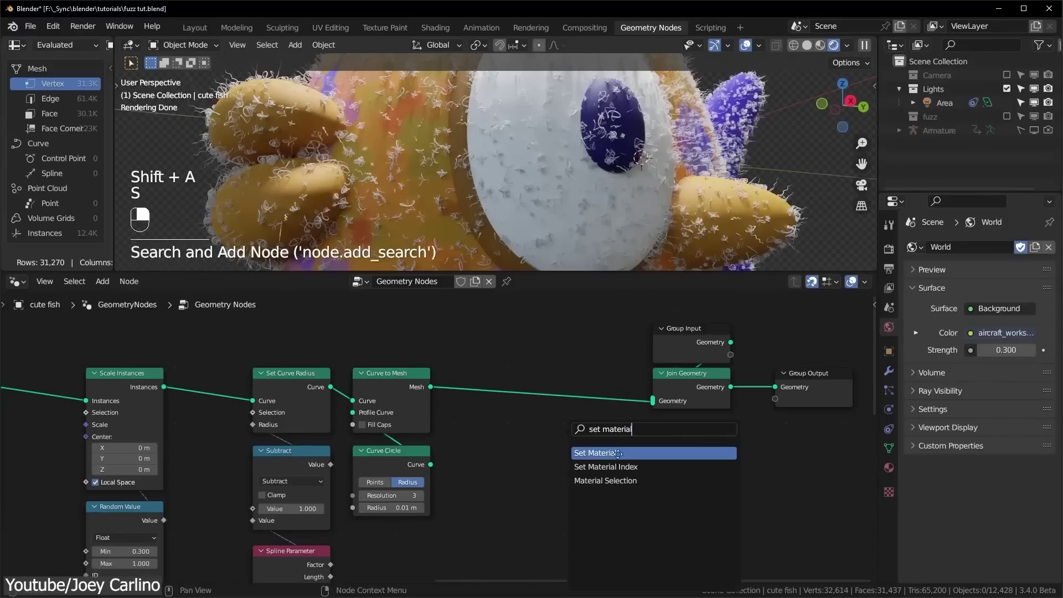
Add a Set Material node to the fuzz strand node tree.
left_click(618, 453)
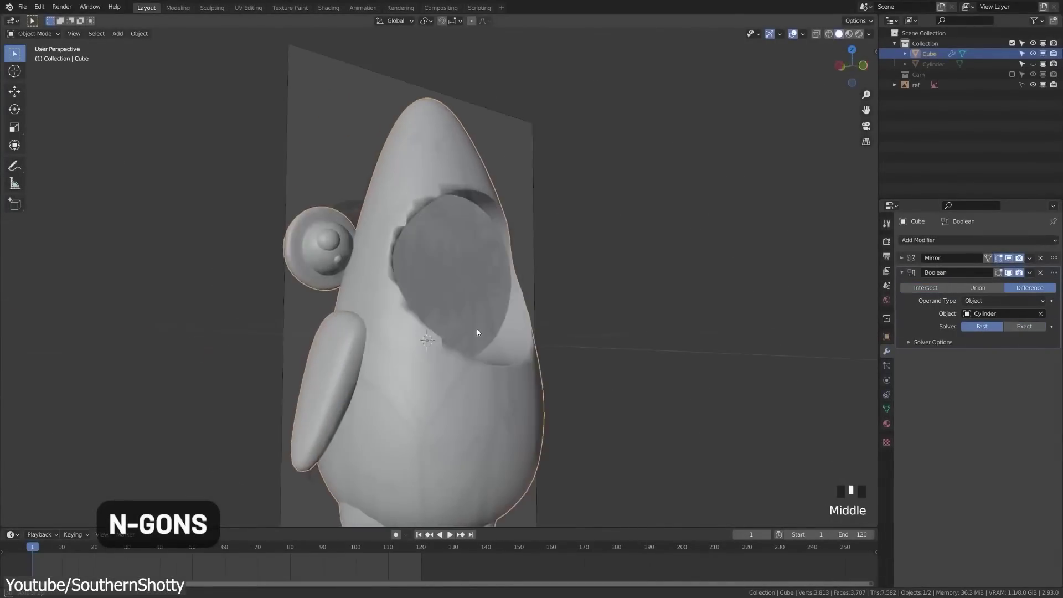
Apply the grass material onto the hill and set world lighting strength to 1.
middle_click_drag(477, 329, 410, 360)
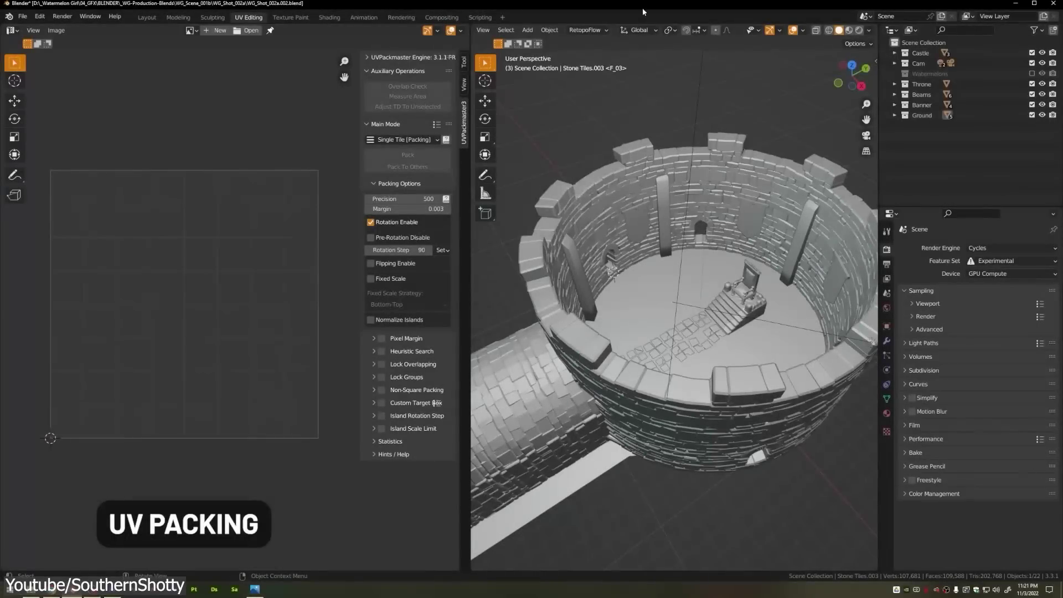
middle_click_drag(621, 332, 515, 365)
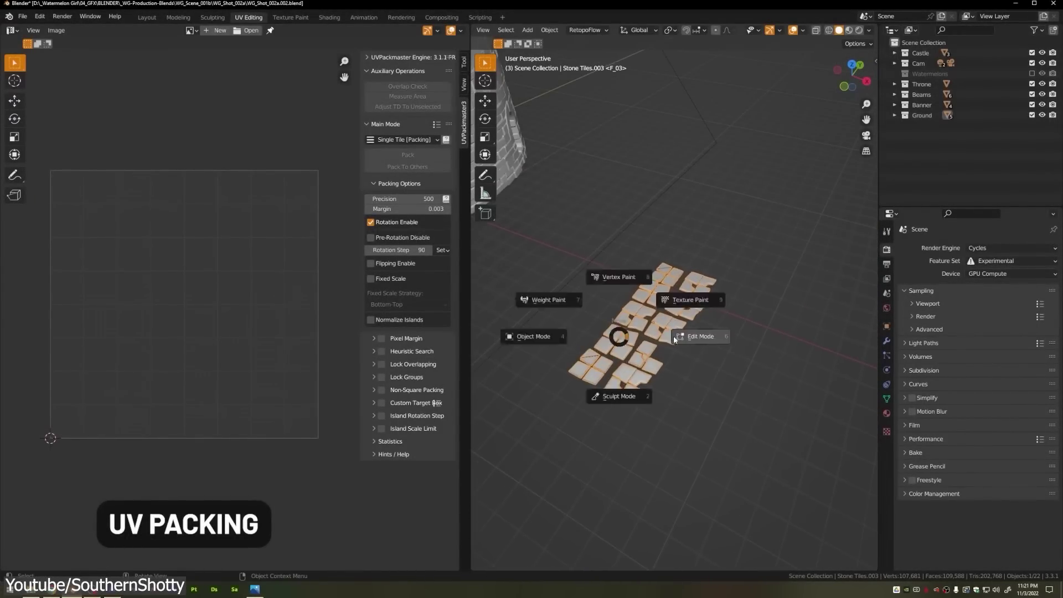
left_click(674, 338)
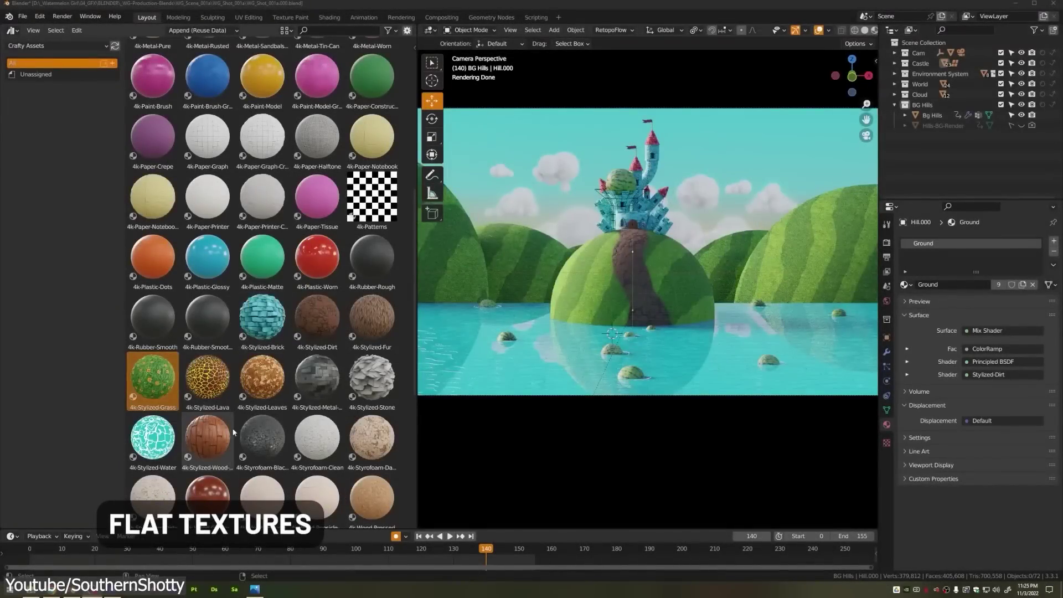
left_click_drag(817, 253, 817, 254)
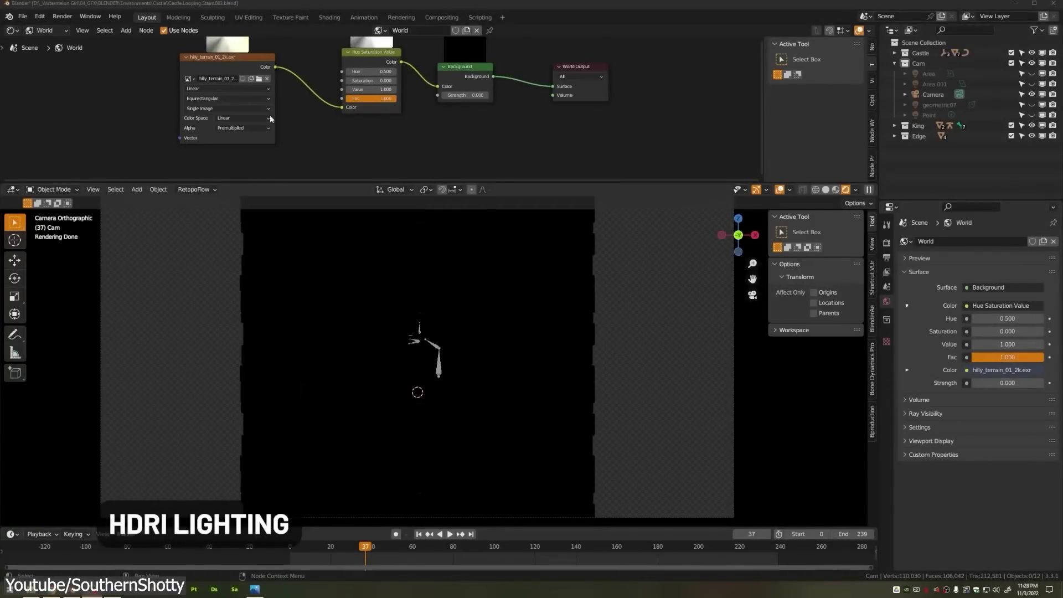
key("Return")
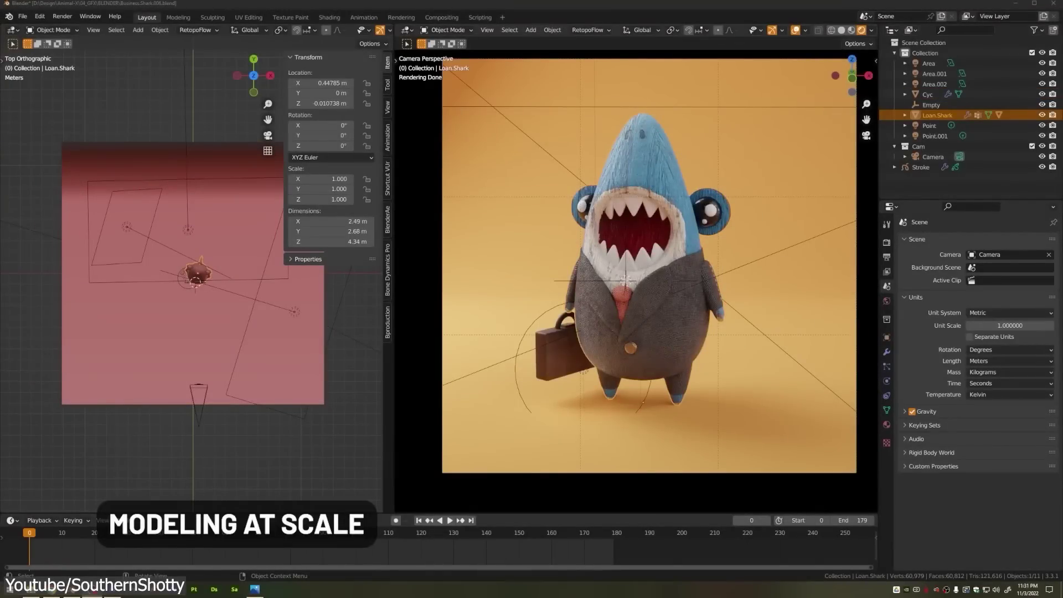
Scale the Loan.Shark model up to about twice its size.
left_click(887, 338)
left_click(887, 410)
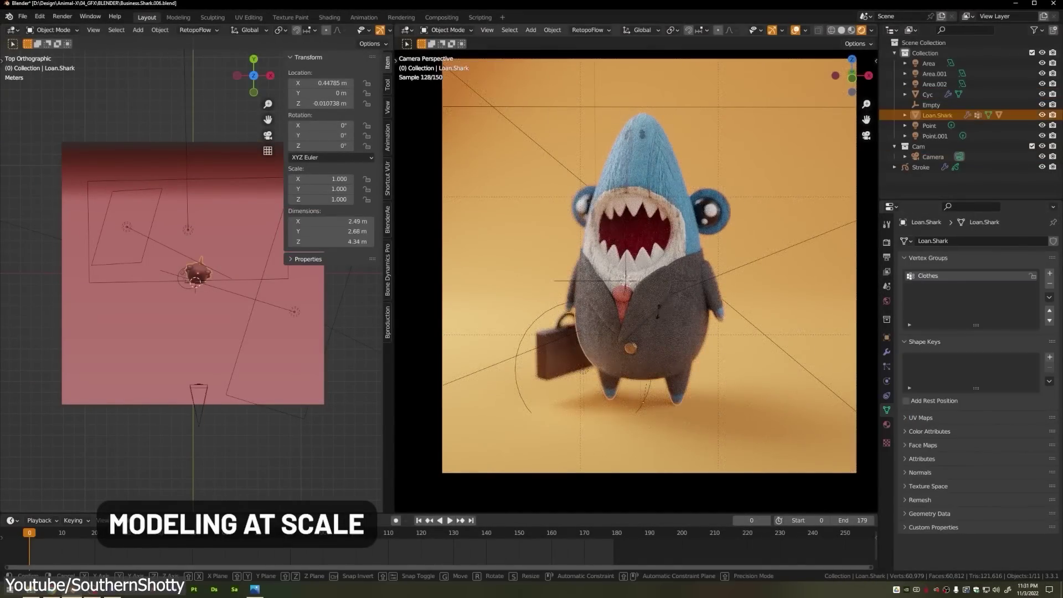
key("s")
left_click(575, 354)
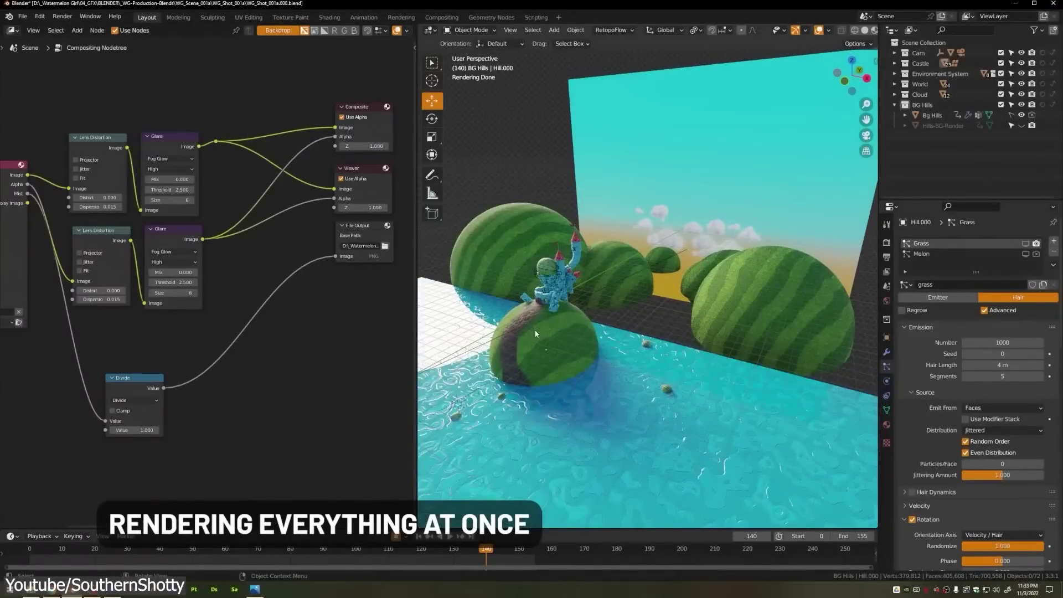
Pose the rig.002 armature by lowering the torso to bend the arms and legs.
middle_click_drag(824, 243, 776, 249)
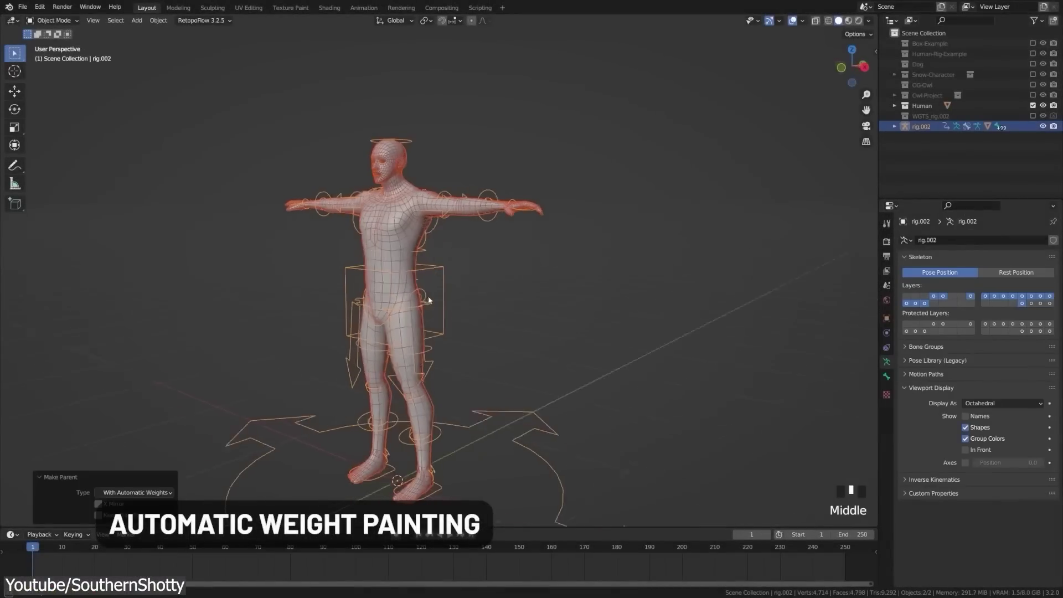
left_click(439, 271)
key("ctrl+Tab")
left_click(441, 276)
key("g")
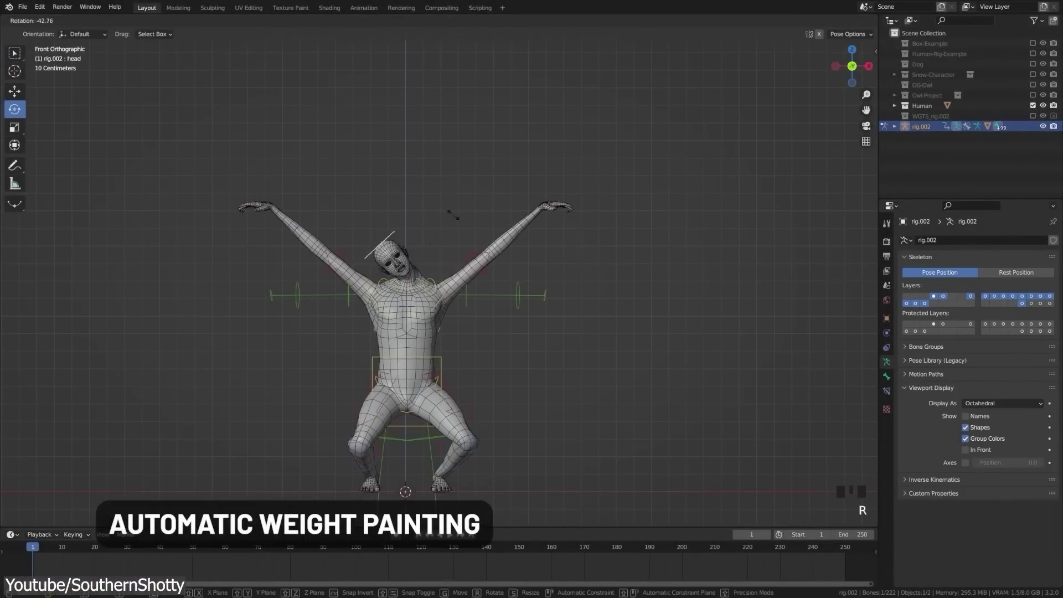